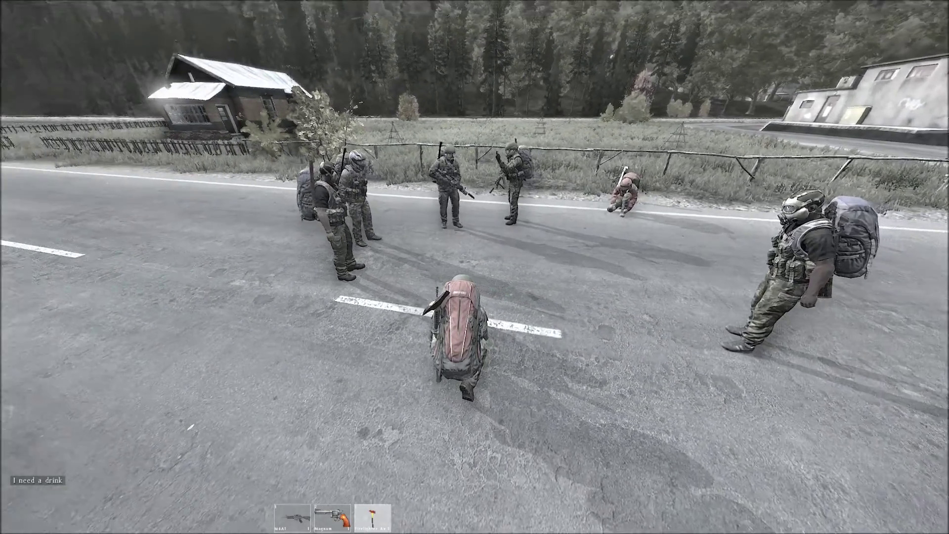
- Dismiss the pause menu and wait while a teammate injects the downed character in the basement
{"action": "key", "text": "w"}
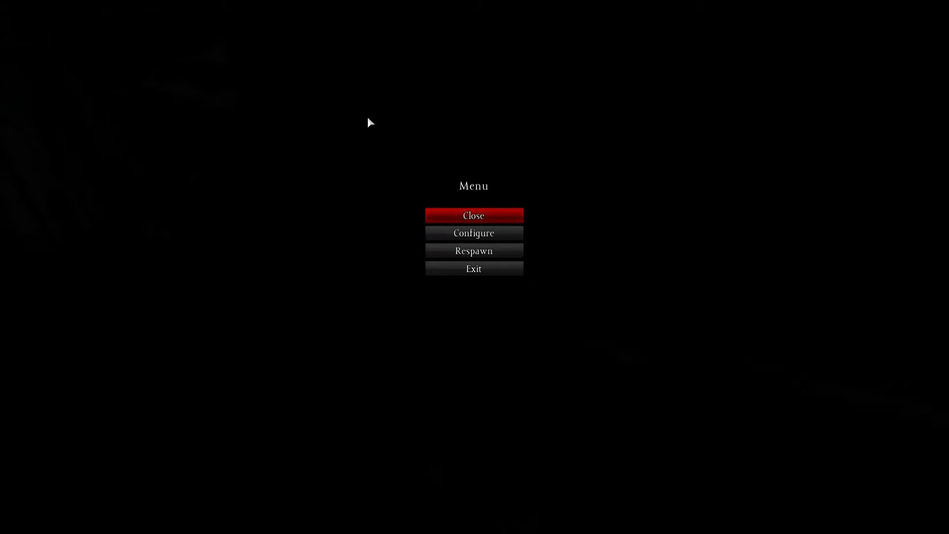
{"action": "key", "text": "Escape"}
{"action": "key", "text": "Escape"}
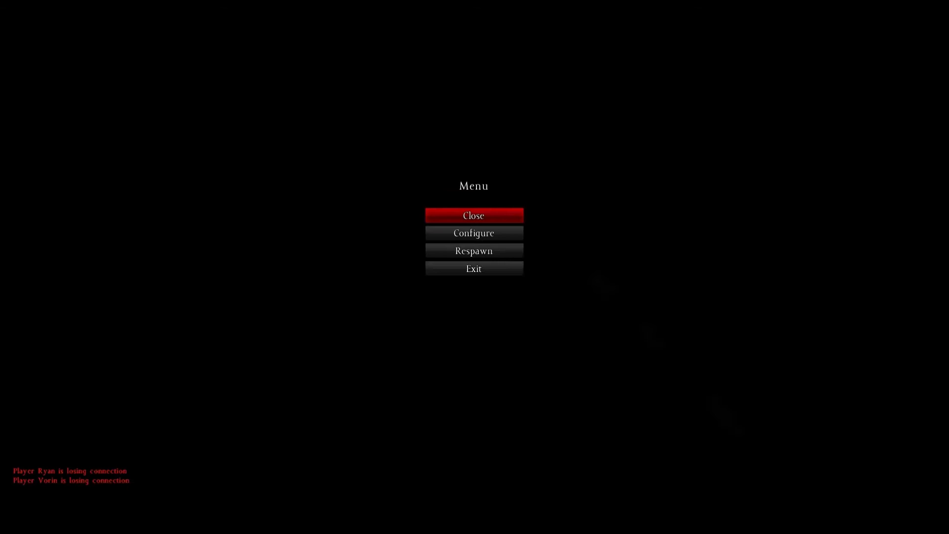
{"action": "key", "text": "Escape"}
{"action": "key", "text": "Escape"}
{"action": "key", "text": "Escape"}
{"action": "key", "text": "Escape"}
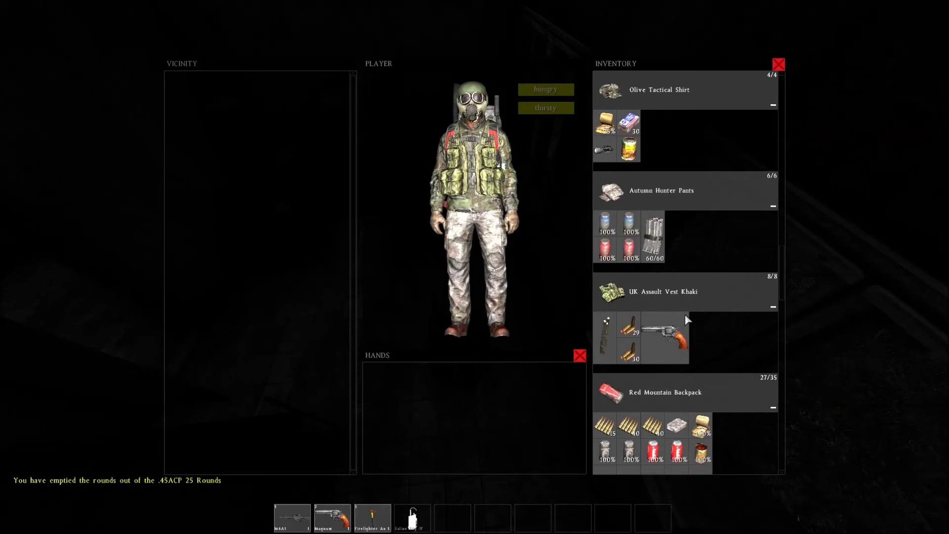
{"action": "scroll", "coordinate": [685, 314], "scroll_direction": "down", "scroll_amount": 3}
{"action": "scroll", "coordinate": [623, 247], "scroll_direction": "up", "scroll_amount": 4}
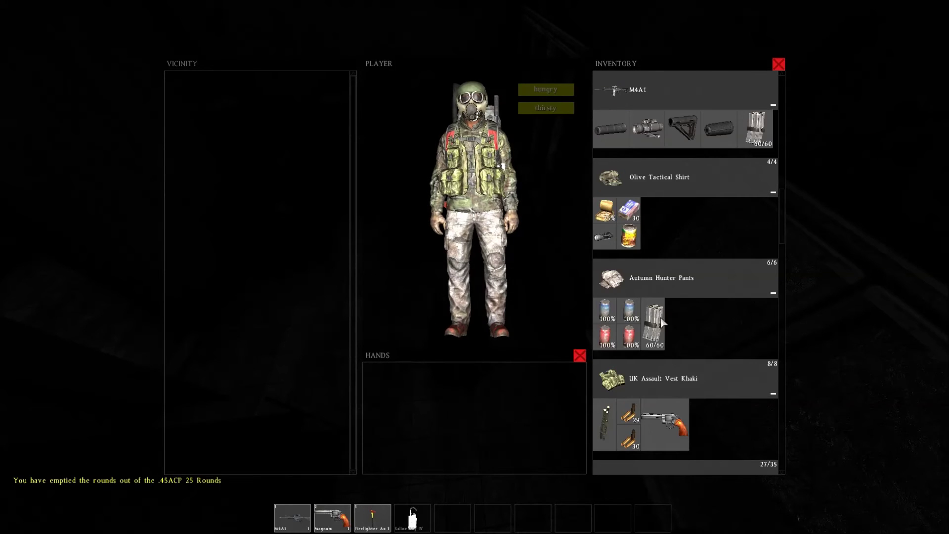
{"action": "scroll", "coordinate": [667, 274], "scroll_direction": "up", "scroll_amount": 1}
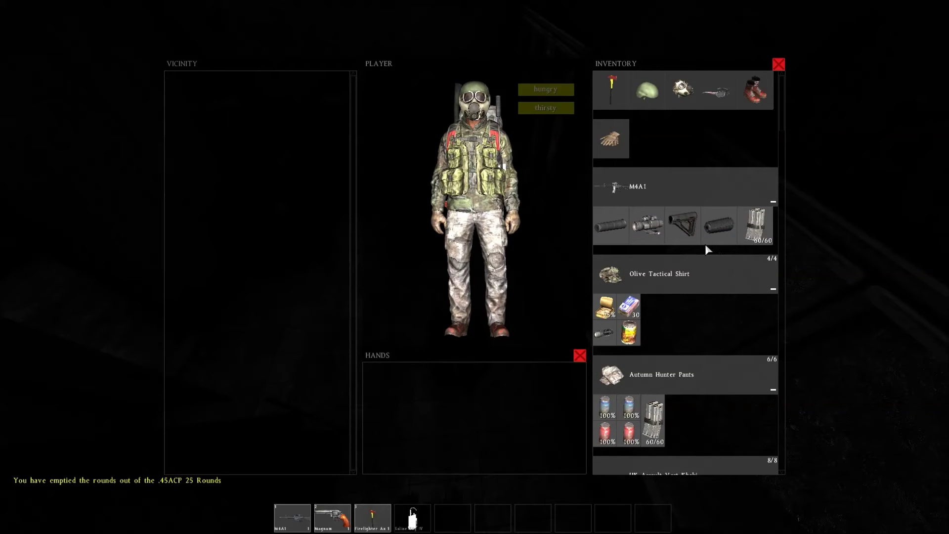
{"action": "scroll", "coordinate": [702, 237], "scroll_direction": "down", "scroll_amount": 5}
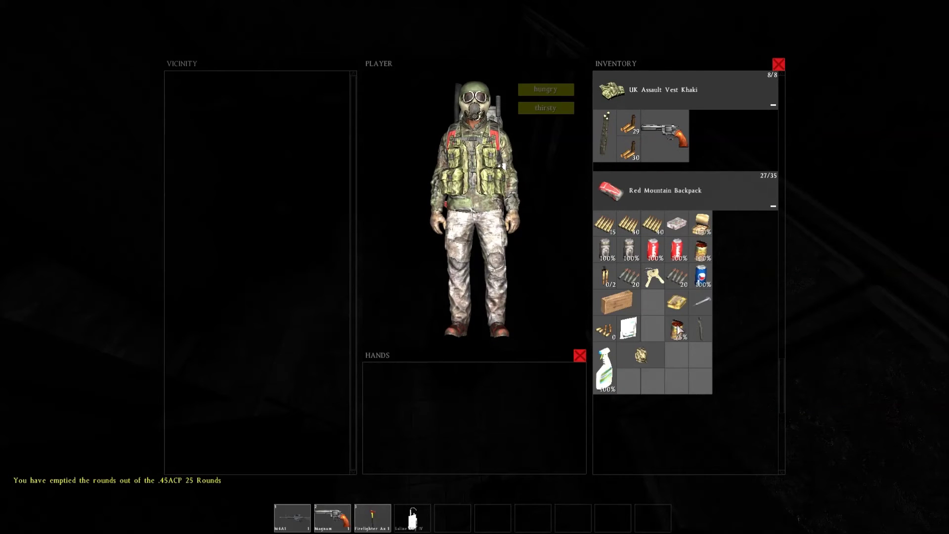
- Move the 75% can and spray bottle to new backpack slots, then try fitting the flashlight to the M4A1
{"action": "mouse_move", "coordinate": [679, 330]}
{"action": "left_mouse_down"}
{"action": "mouse_move", "coordinate": [656, 305]}
{"action": "mouse_move", "coordinate": [629, 358]}
{"action": "left_mouse_up"}
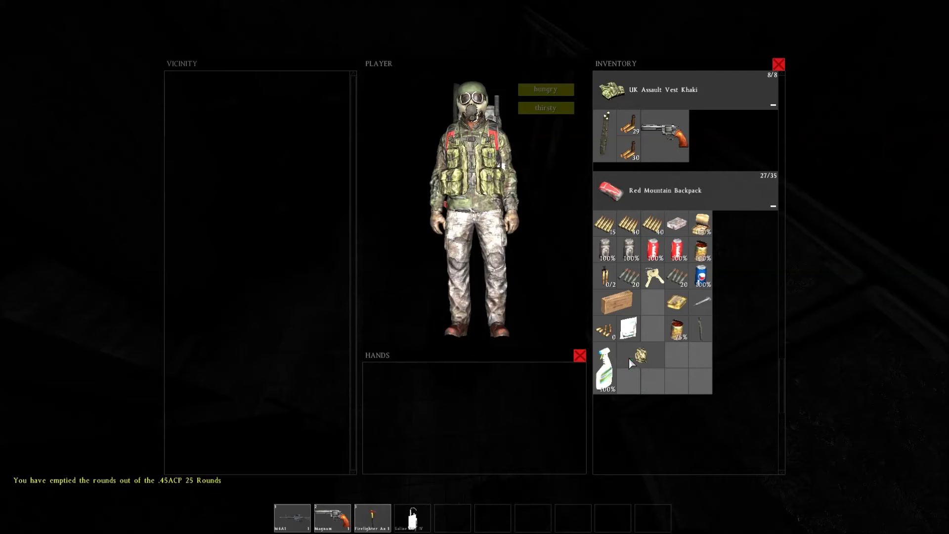
{"action": "mouse_move", "coordinate": [674, 329]}
{"action": "left_mouse_down"}
{"action": "mouse_move", "coordinate": [647, 330]}
{"action": "mouse_move", "coordinate": [695, 325]}
{"action": "left_mouse_up"}
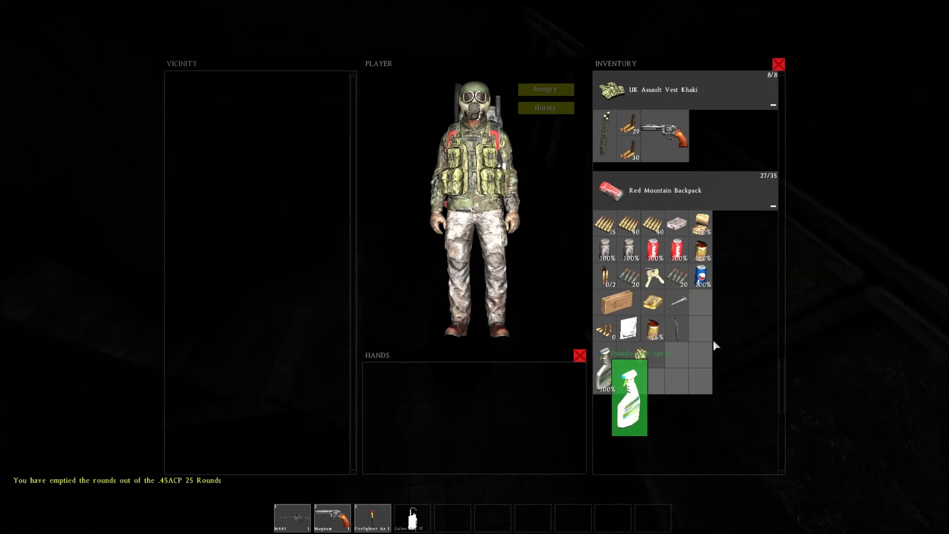
{"action": "left_click_drag", "start_coordinate": [596, 368], "coordinate": [709, 308]}
{"action": "left_click_drag", "start_coordinate": [631, 356], "coordinate": [610, 357]}
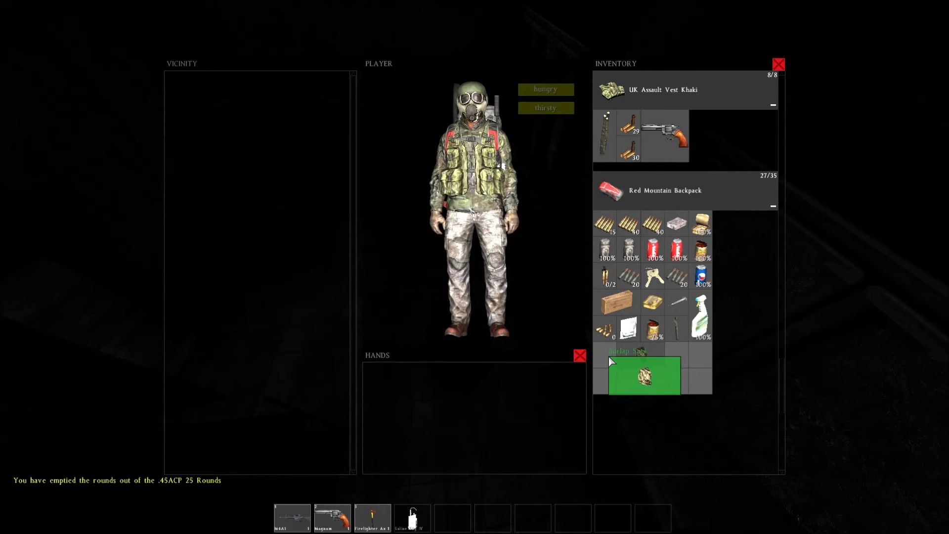
{"action": "scroll", "coordinate": [694, 296], "scroll_direction": "up", "scroll_amount": 3}
{"action": "scroll", "coordinate": [694, 296], "scroll_direction": "up", "scroll_amount": 3}
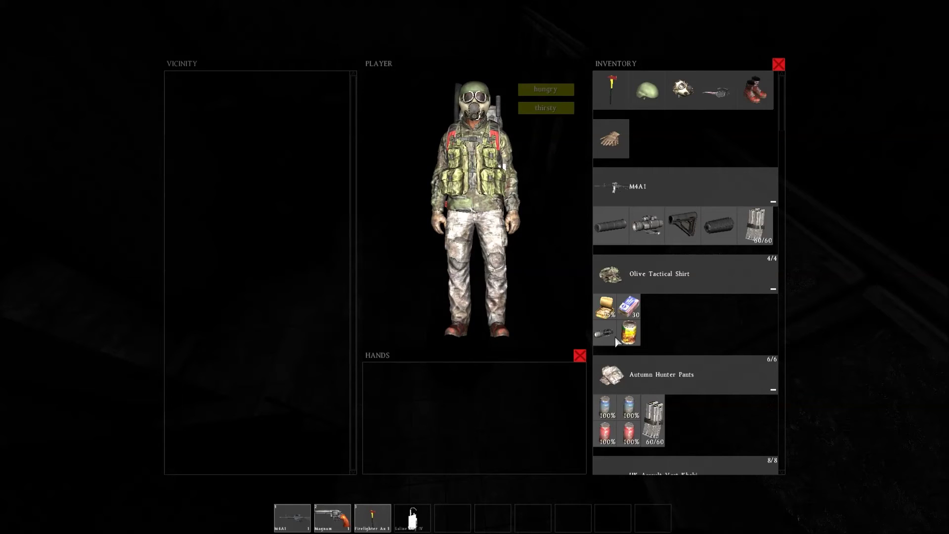
{"action": "mouse_move", "coordinate": [610, 335]}
{"action": "left_mouse_down"}
{"action": "mouse_move", "coordinate": [727, 234]}
{"action": "mouse_move", "coordinate": [610, 345]}
{"action": "left_mouse_up"}
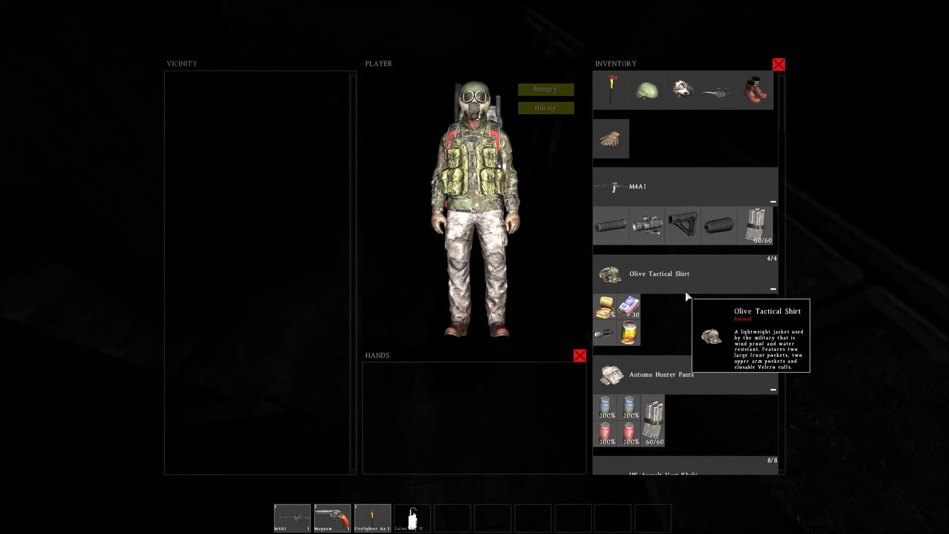
{"action": "scroll", "coordinate": [687, 294], "scroll_direction": "down", "scroll_amount": 10}
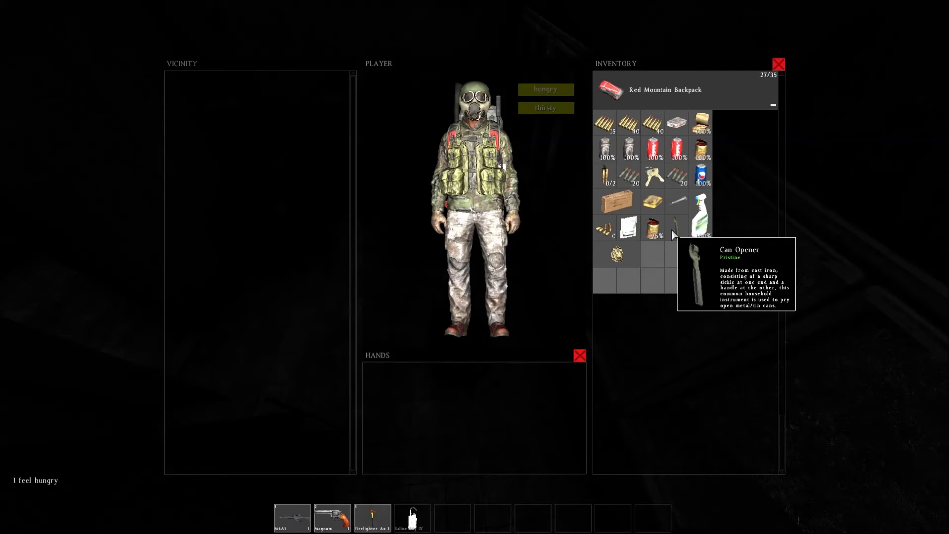
{"action": "scroll", "coordinate": [656, 230], "scroll_direction": "up", "scroll_amount": 5}
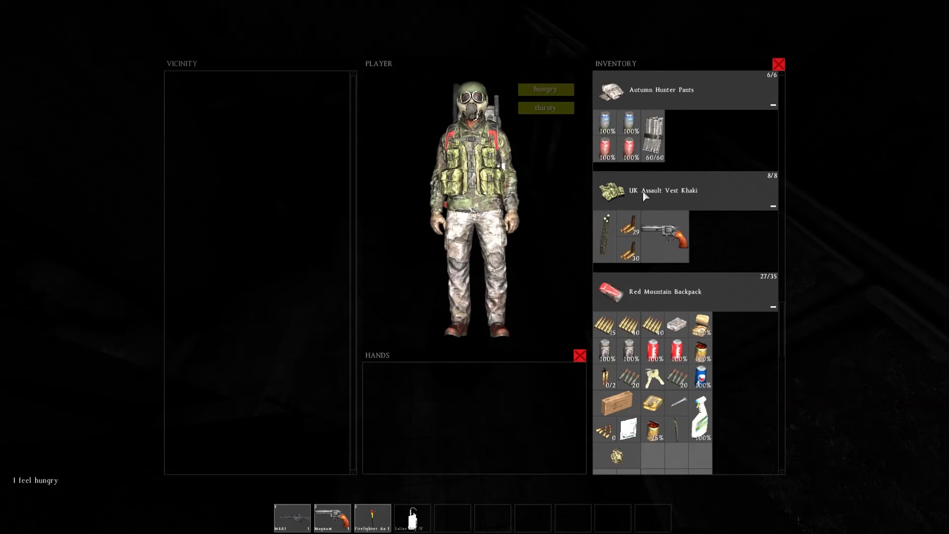
{"action": "scroll", "coordinate": [644, 189], "scroll_direction": "up", "scroll_amount": 3}
{"action": "scroll", "coordinate": [646, 186], "scroll_direction": "up", "scroll_amount": 1}
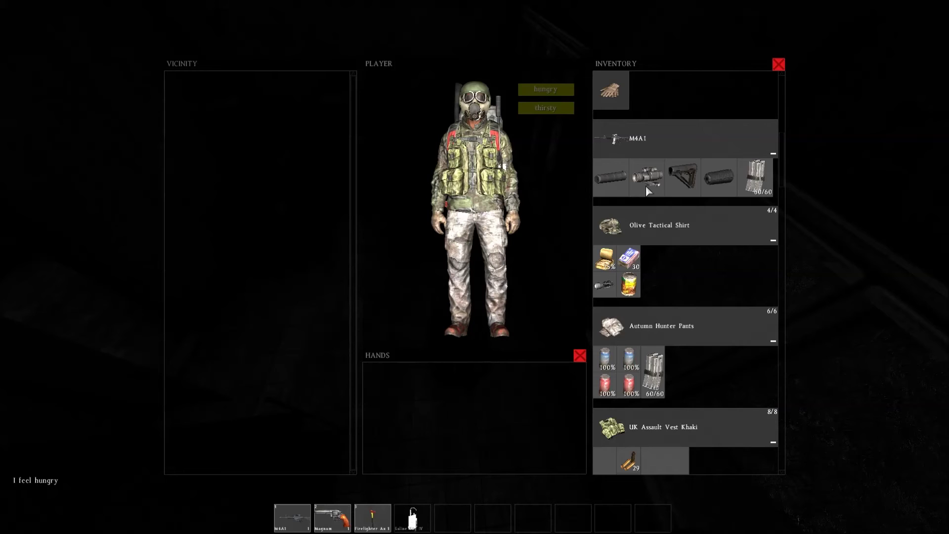
{"action": "scroll", "coordinate": [647, 185], "scroll_direction": "up", "scroll_amount": 1}
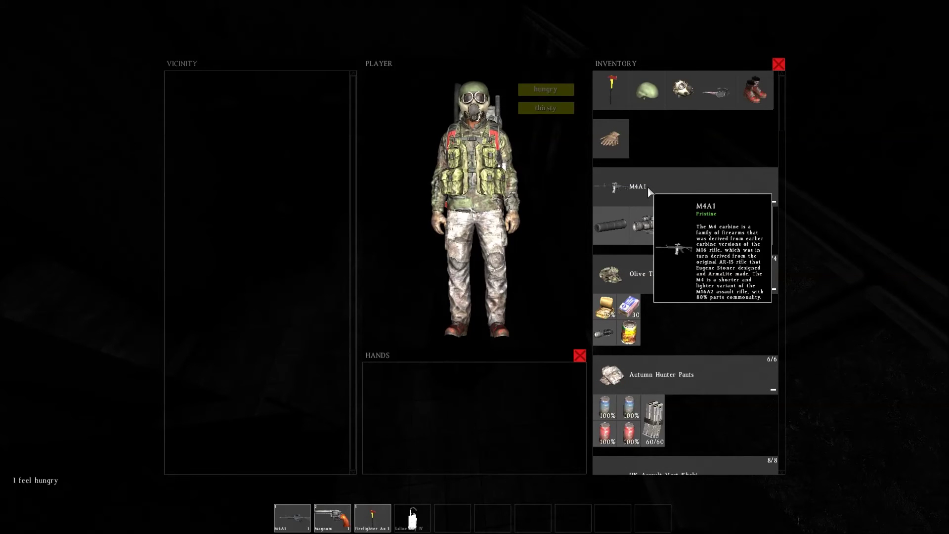
- Close the inventory screen and return to the game
{"action": "left_click", "coordinate": [775, 65]}
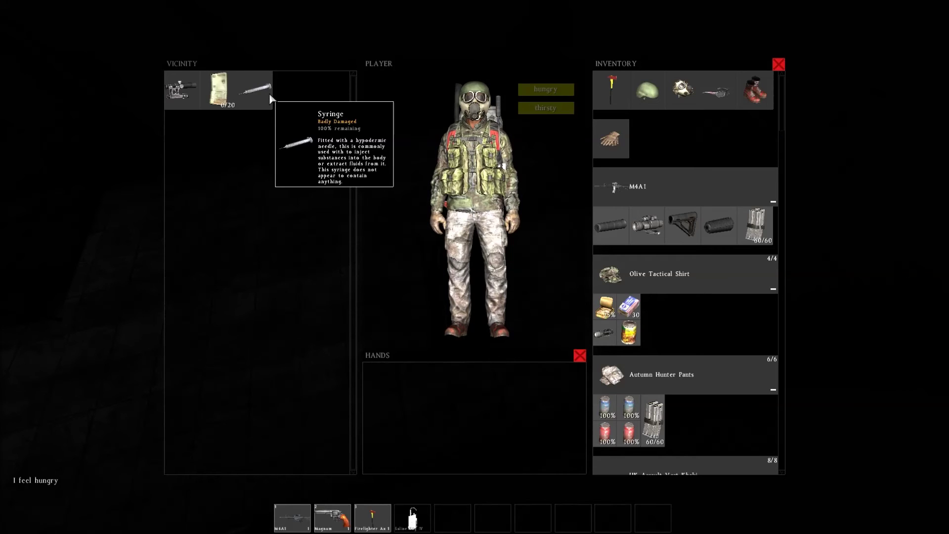
{"action": "scroll", "coordinate": [723, 226], "scroll_direction": "down", "scroll_amount": 3}
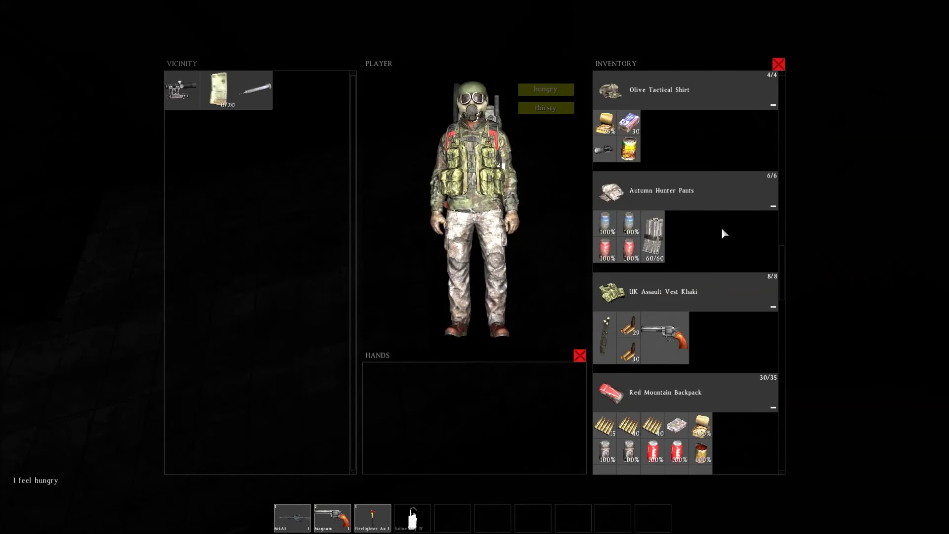
{"action": "scroll", "coordinate": [701, 237], "scroll_direction": "down", "scroll_amount": 5}
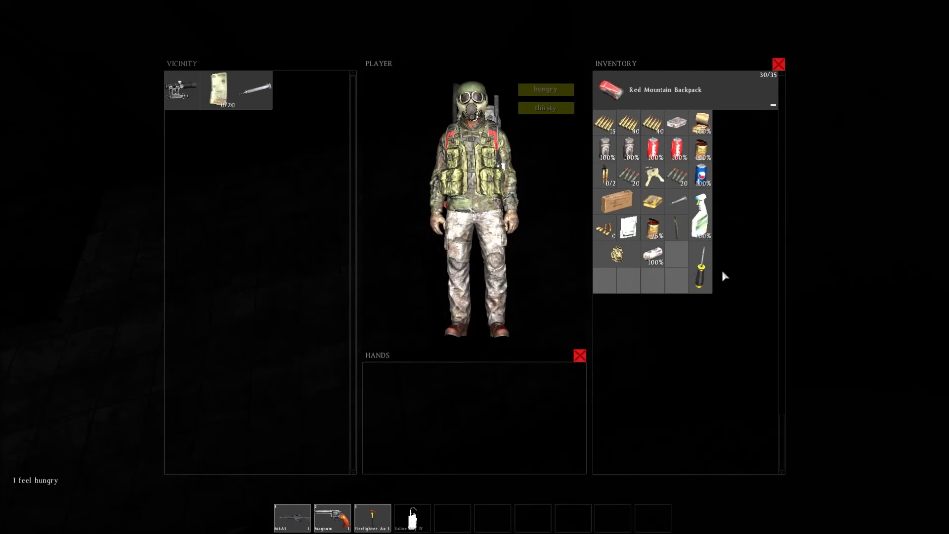
- Shift the screwdriver to the backpack's leftmost column and the gold item down a row, then exit inventory
{"action": "left_click_drag", "start_coordinate": [704, 274], "coordinate": [678, 269]}
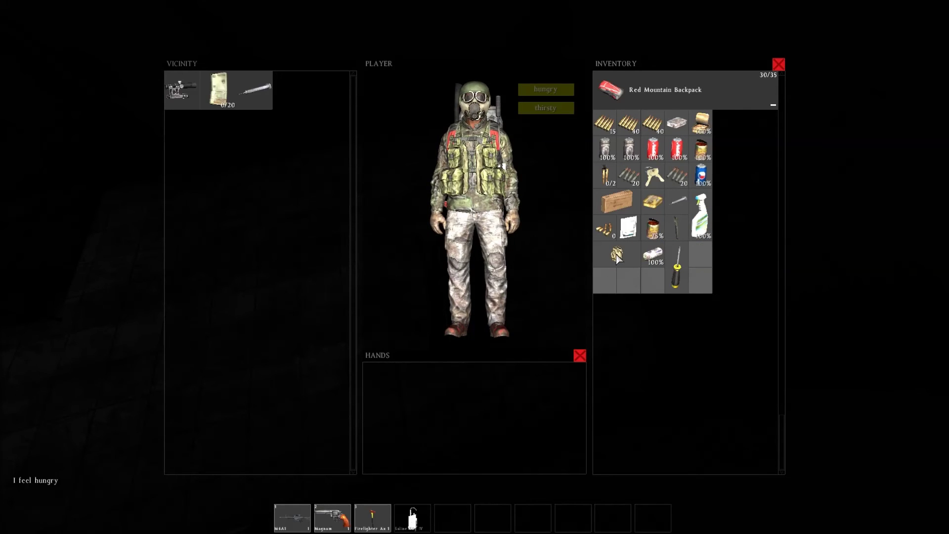
{"action": "left_click_drag", "start_coordinate": [617, 256], "coordinate": [640, 278]}
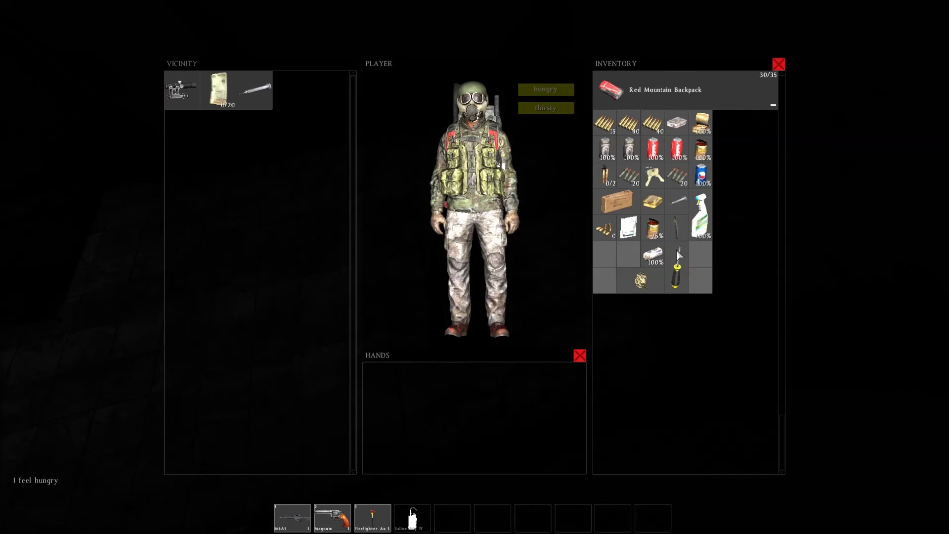
{"action": "left_click_drag", "start_coordinate": [677, 249], "coordinate": [600, 256]}
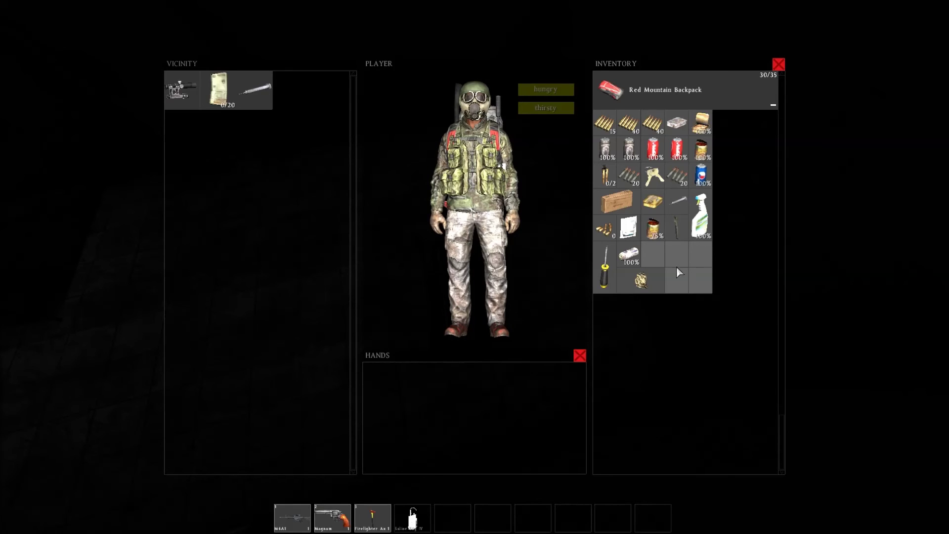
{"action": "scroll", "coordinate": [677, 256], "scroll_direction": "up", "scroll_amount": 5}
{"action": "scroll", "coordinate": [683, 250], "scroll_direction": "up", "scroll_amount": 3}
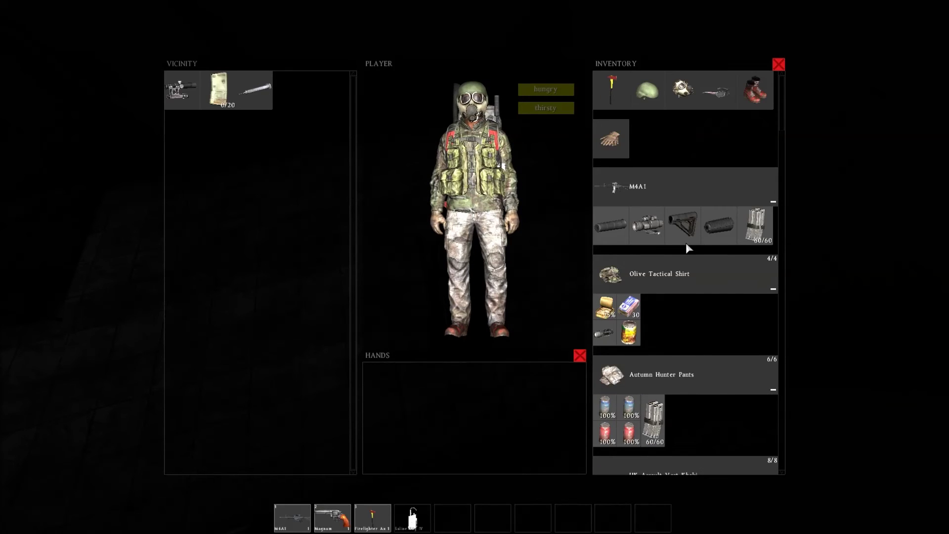
{"action": "scroll", "coordinate": [687, 246], "scroll_direction": "down", "scroll_amount": 3}
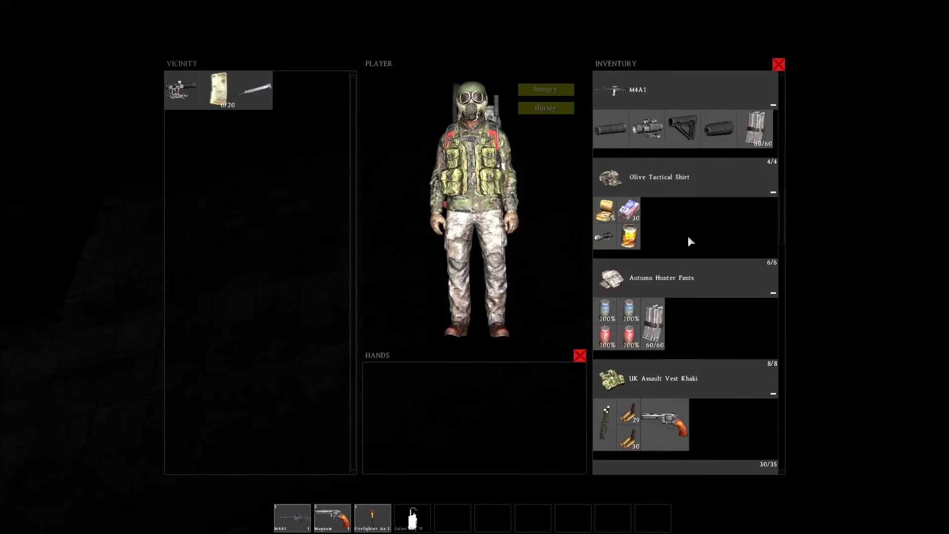
{"action": "scroll", "coordinate": [690, 247], "scroll_direction": "down", "scroll_amount": 3}
{"action": "scroll", "coordinate": [692, 246], "scroll_direction": "down", "scroll_amount": 3}
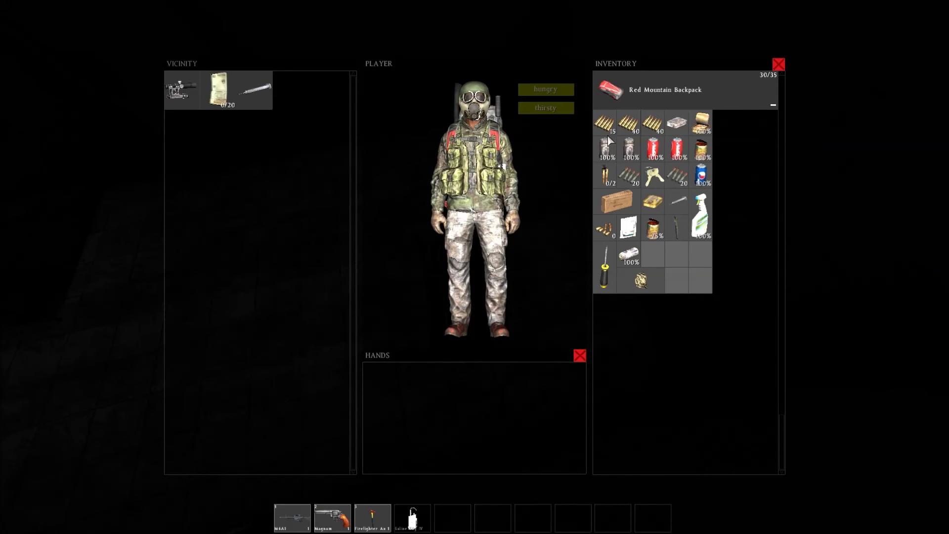
{"action": "scroll", "coordinate": [675, 271], "scroll_direction": "up", "scroll_amount": 3}
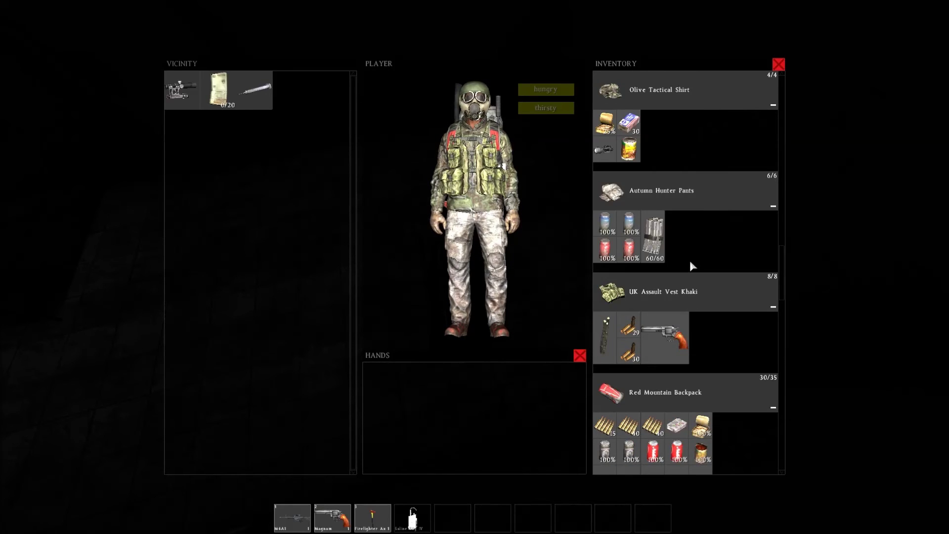
{"action": "scroll", "coordinate": [693, 259], "scroll_direction": "up", "scroll_amount": 3}
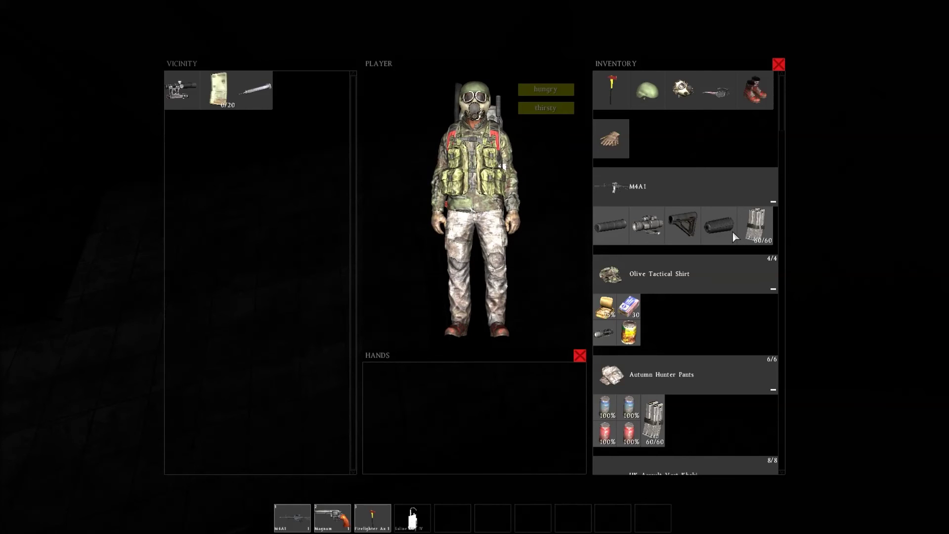
{"action": "left_click", "coordinate": [780, 67]}
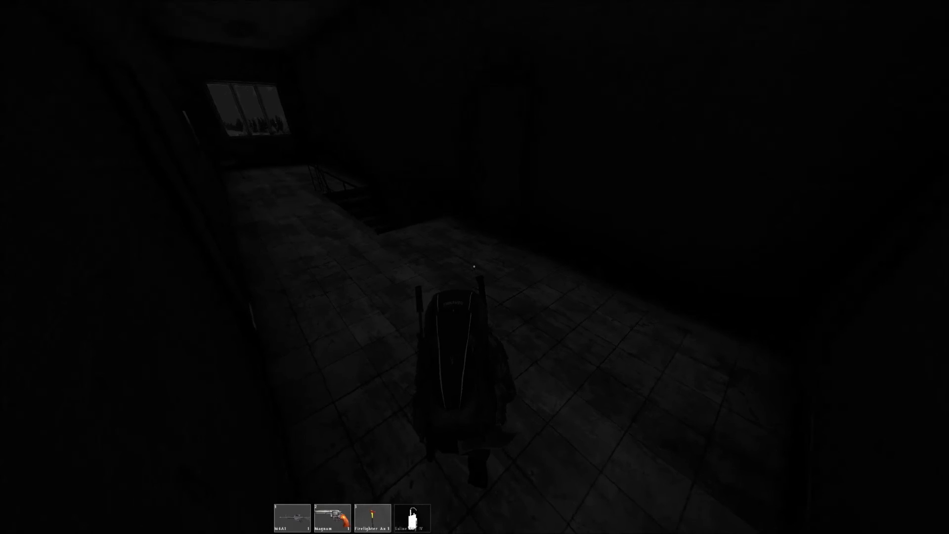
- Equip the M4A1 from hotbar slot 1 and bring up the inventory to check the gear
{"action": "key", "text": "1"}
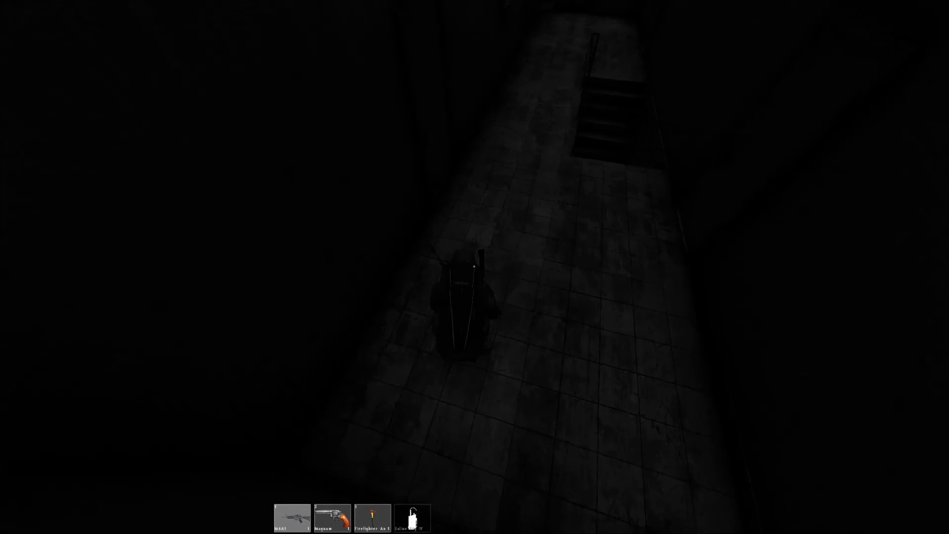
{"action": "key", "text": "Tab"}
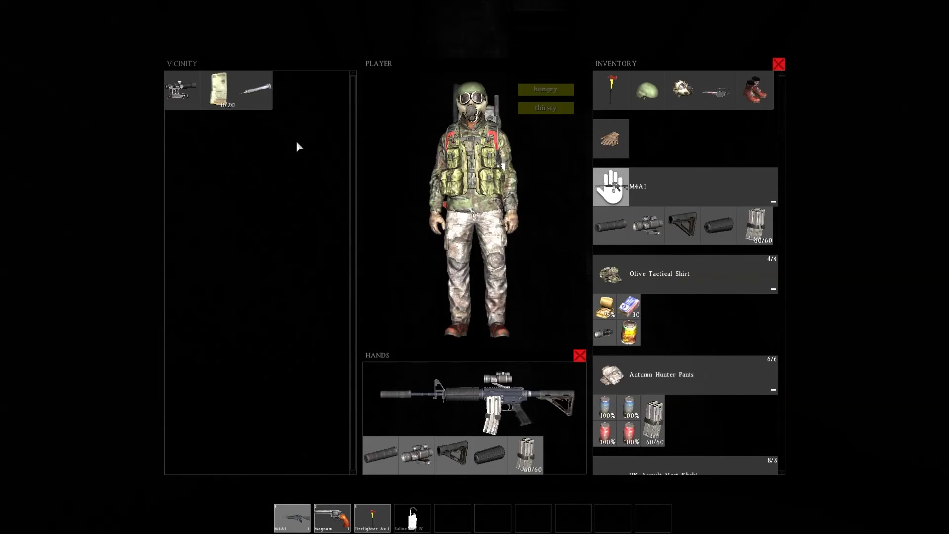
- Close the inventory screen in the dark corridor beside the bed frame
{"action": "left_click", "coordinate": [780, 64]}
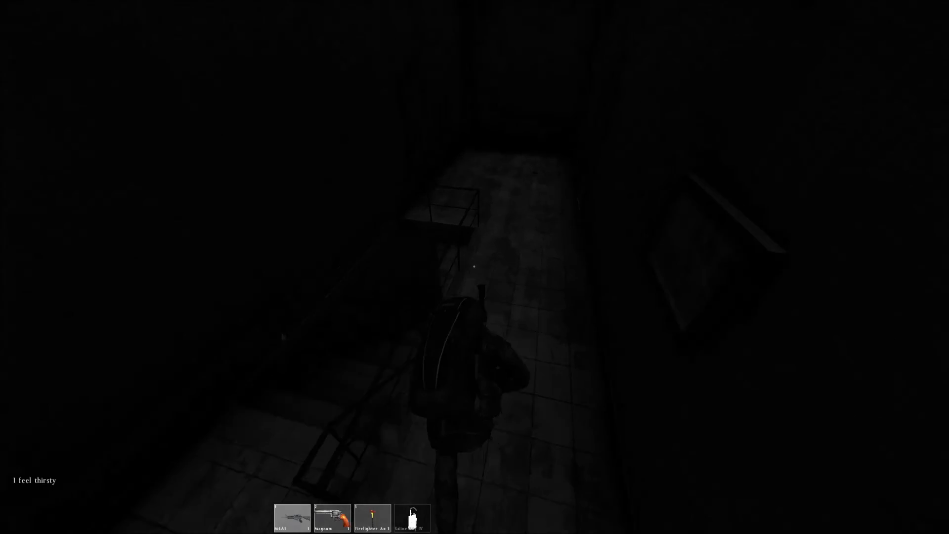
- Walk past the bed frame to the stairwell and barred doorway, briefly checking the inventory
{"action": "key", "text": "w"}
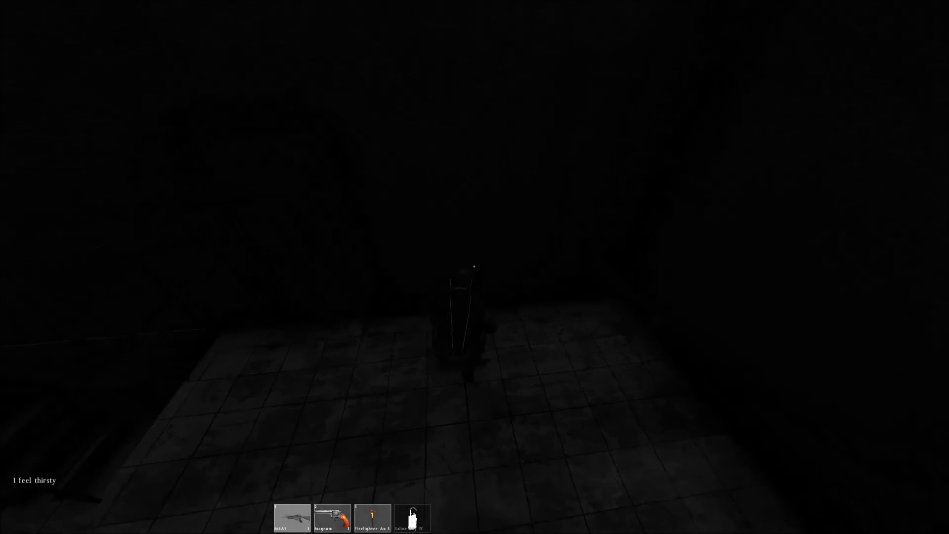
{"action": "key", "text": "w"}
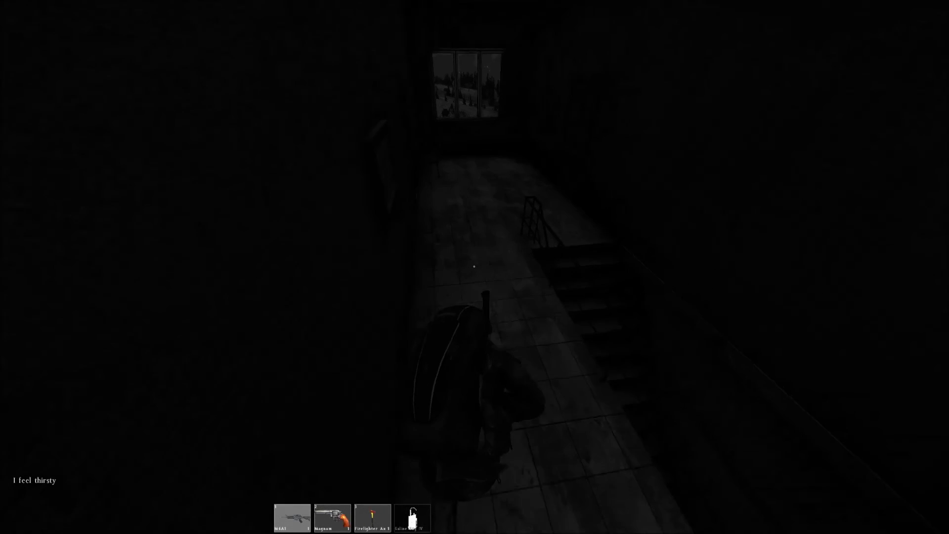
{"action": "key", "text": "w"}
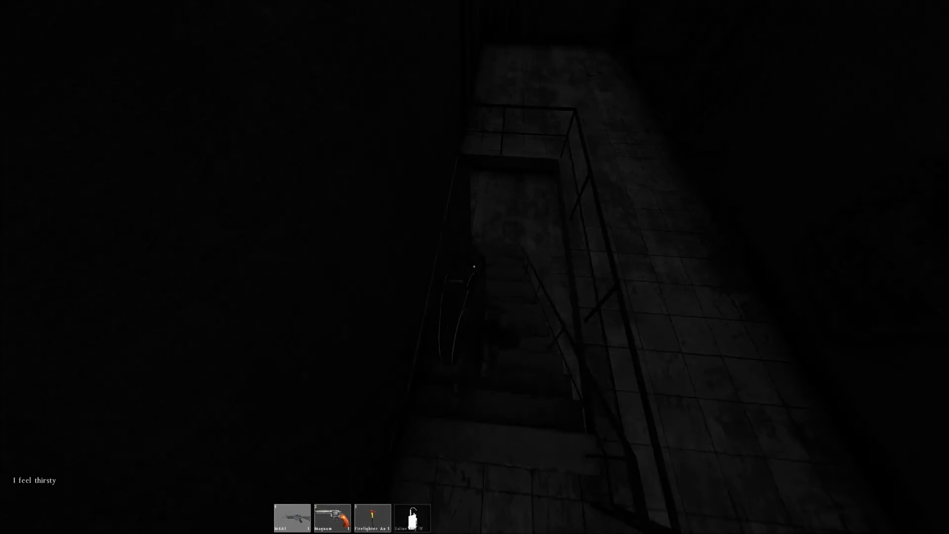
{"action": "key", "text": "w"}
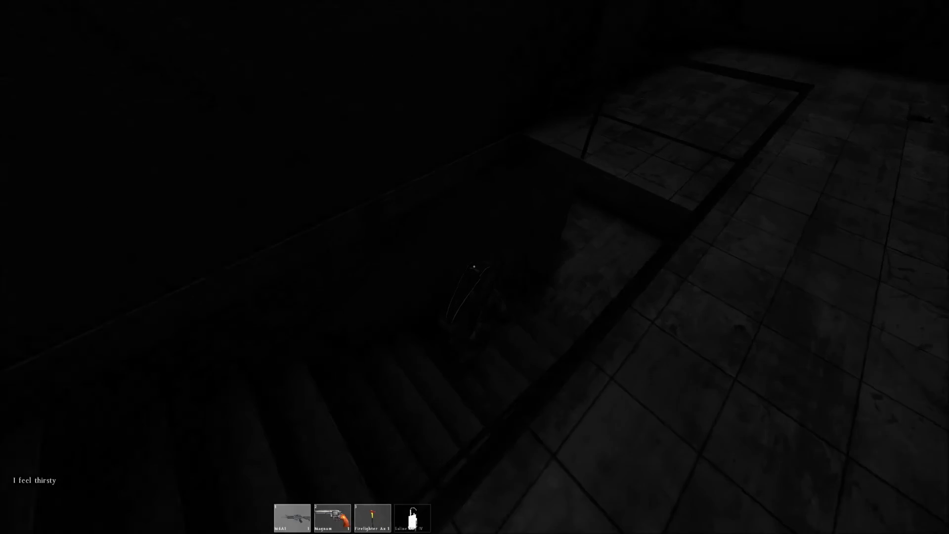
{"action": "key", "text": "w"}
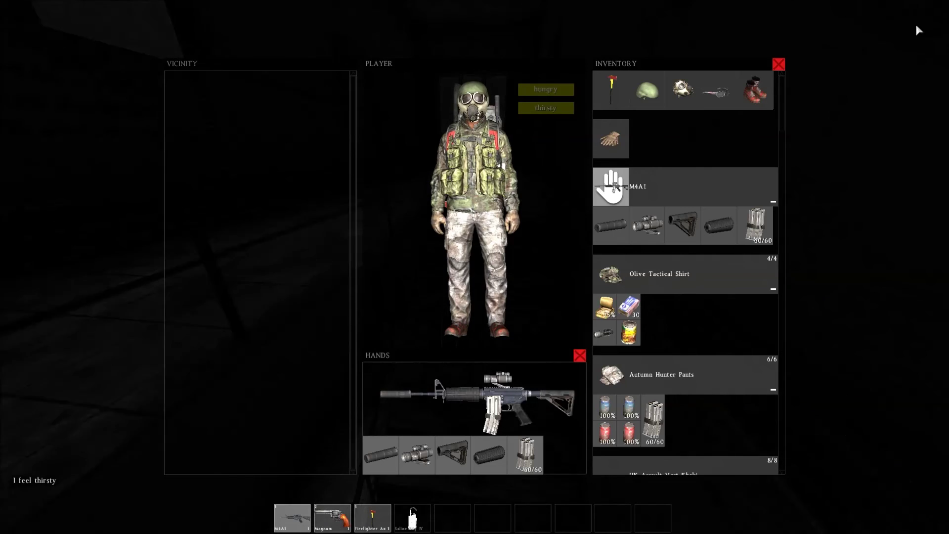
{"action": "key", "text": "Tab"}
{"action": "key", "text": "w"}
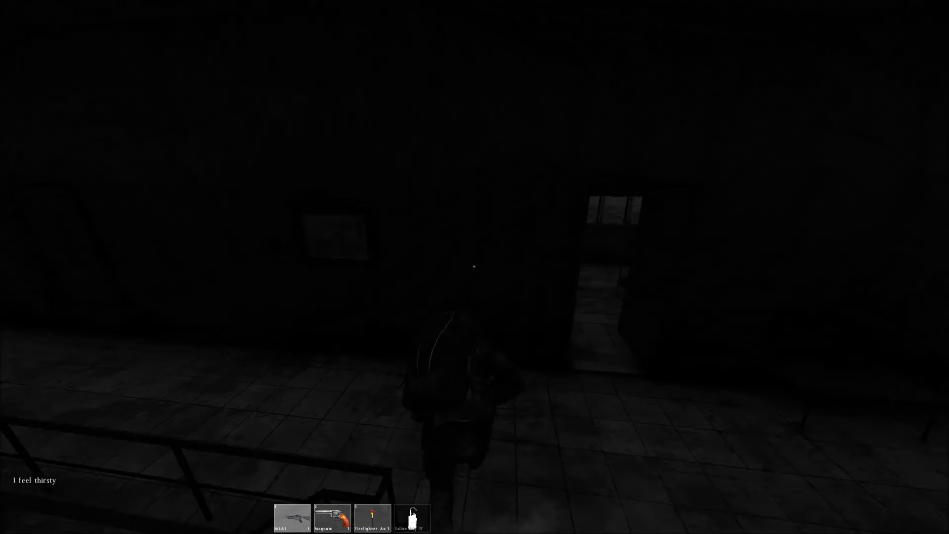
- Cross the dark tiled room out onto the moonlit rooftop, glancing back at the stairs
{"action": "key", "text": "w"}
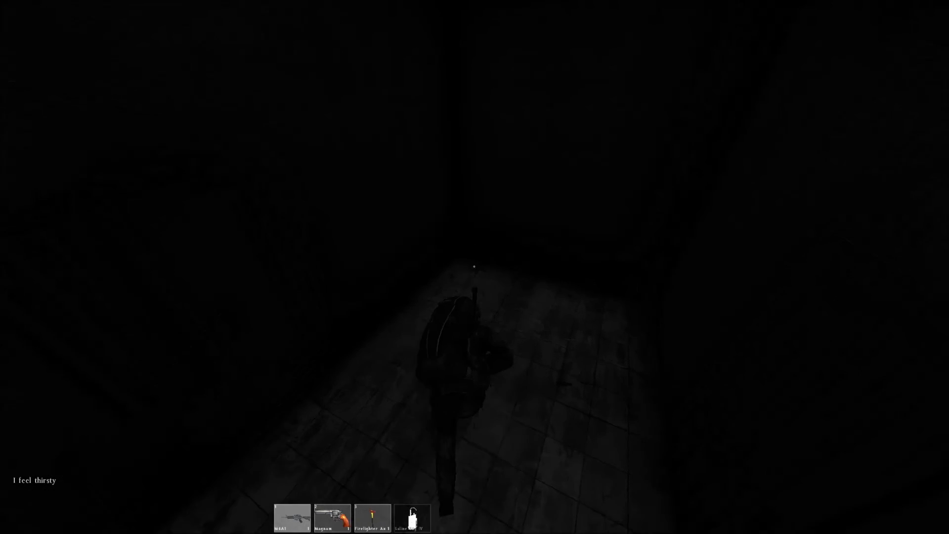
{"action": "key", "text": "w"}
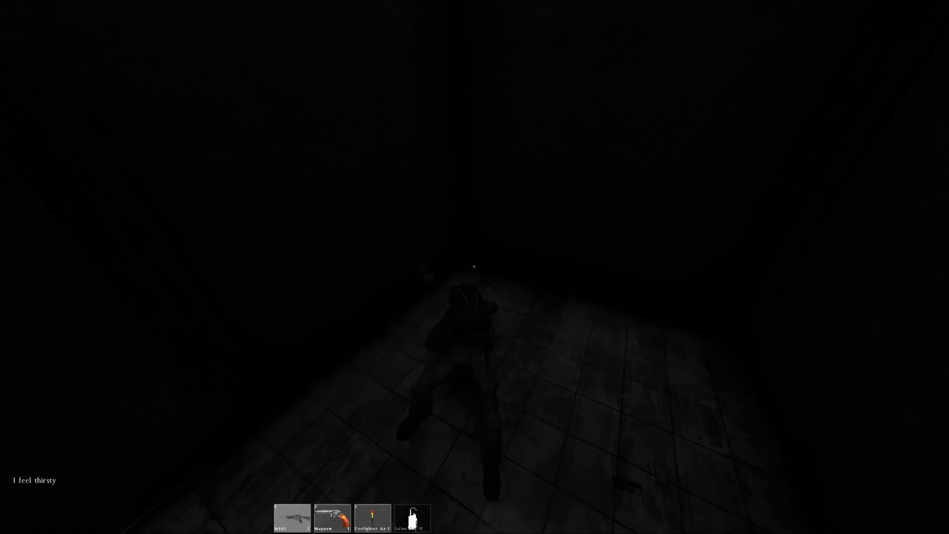
{"action": "key", "text": "w"}
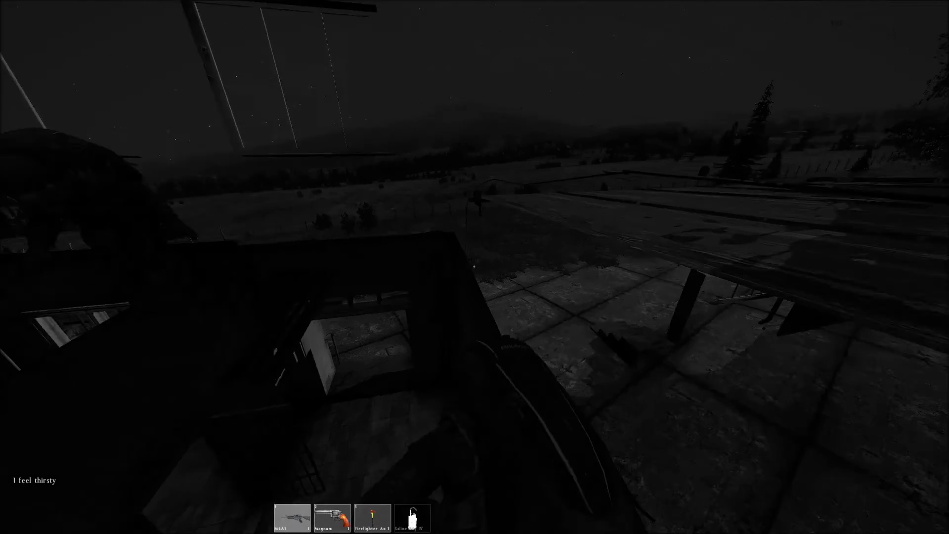
{"action": "key", "text": "w"}
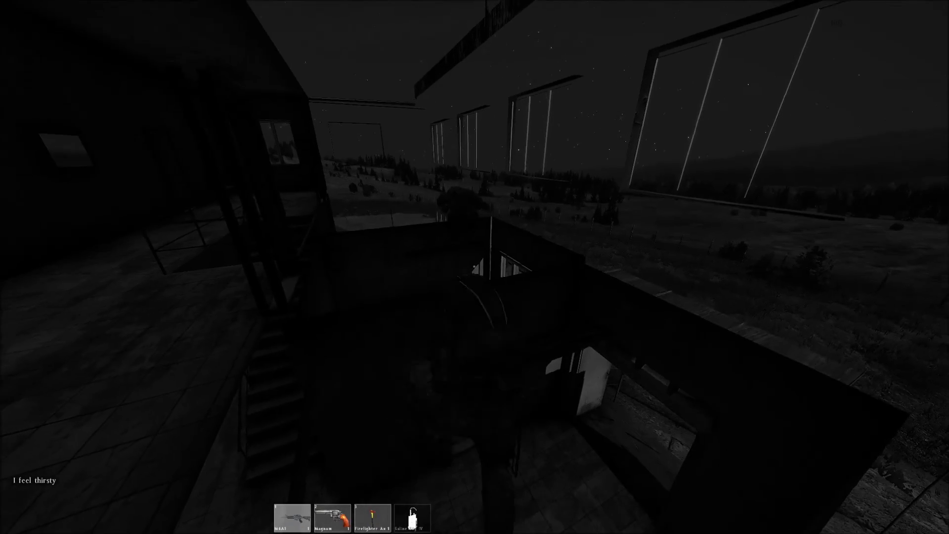